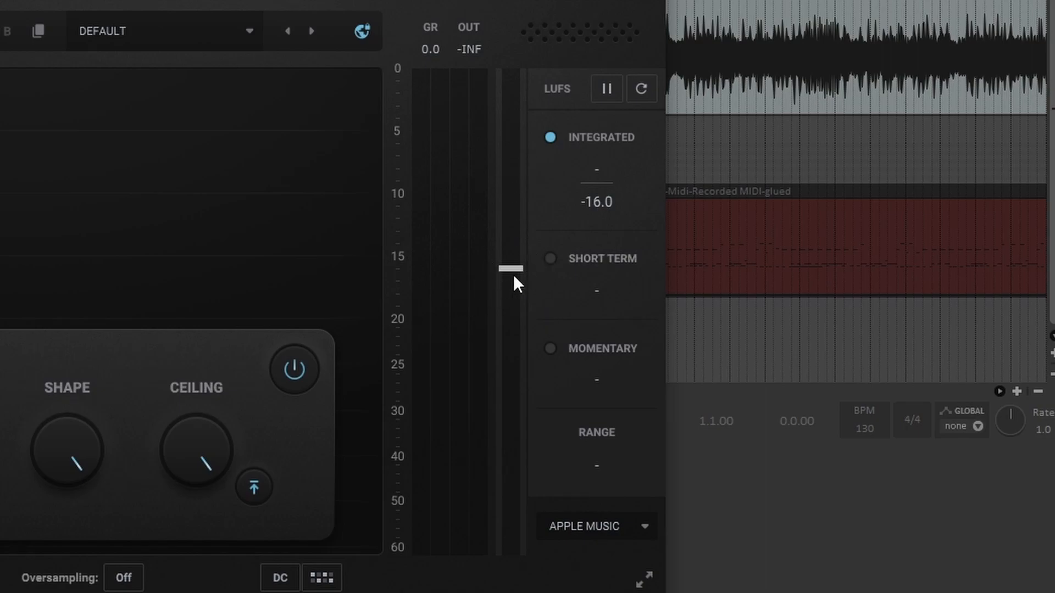
Pick the LUFS meter's loudness target and enable the output boost that compensates for the threshold
left_click(616, 527)
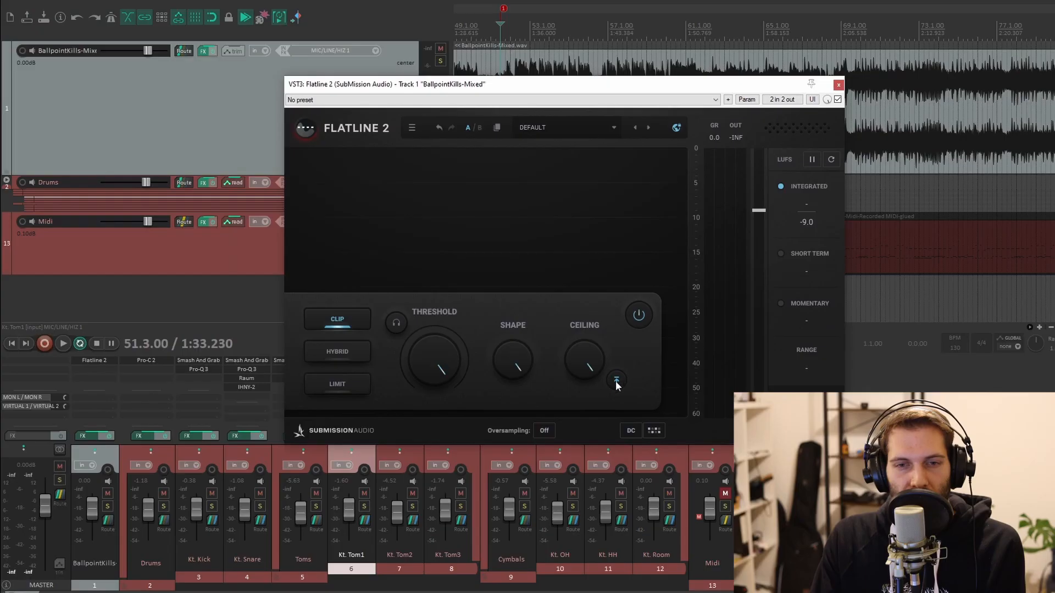
left_click(640, 316)
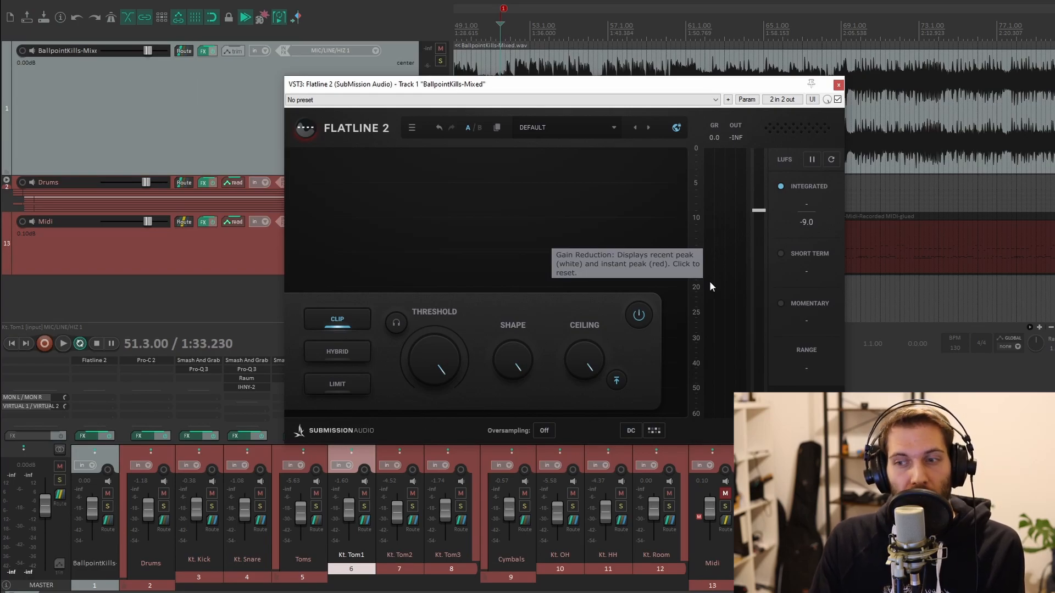
left_click(616, 383)
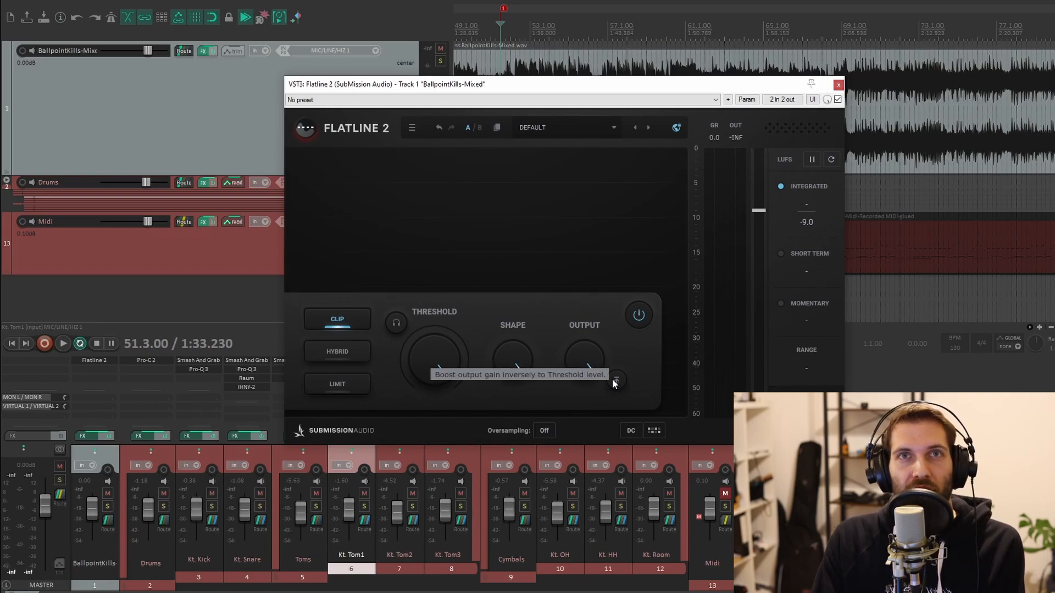
Play the mix and pull the Flatline 2 threshold down to clip it while listening
key("space")
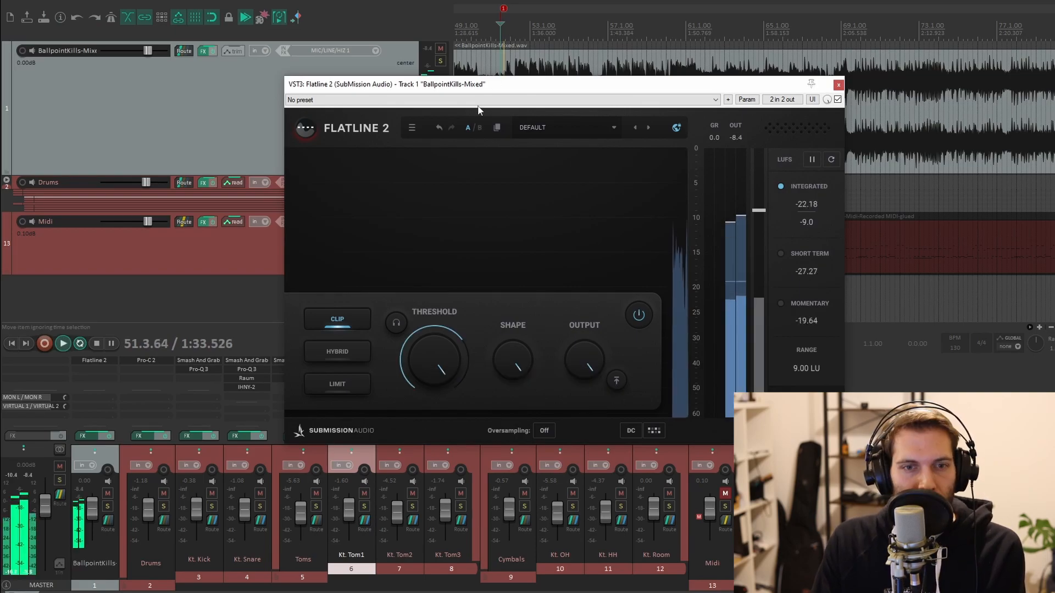
left_click_drag(427, 357, 386, 412)
left_click_drag(205, 546, 182, 592)
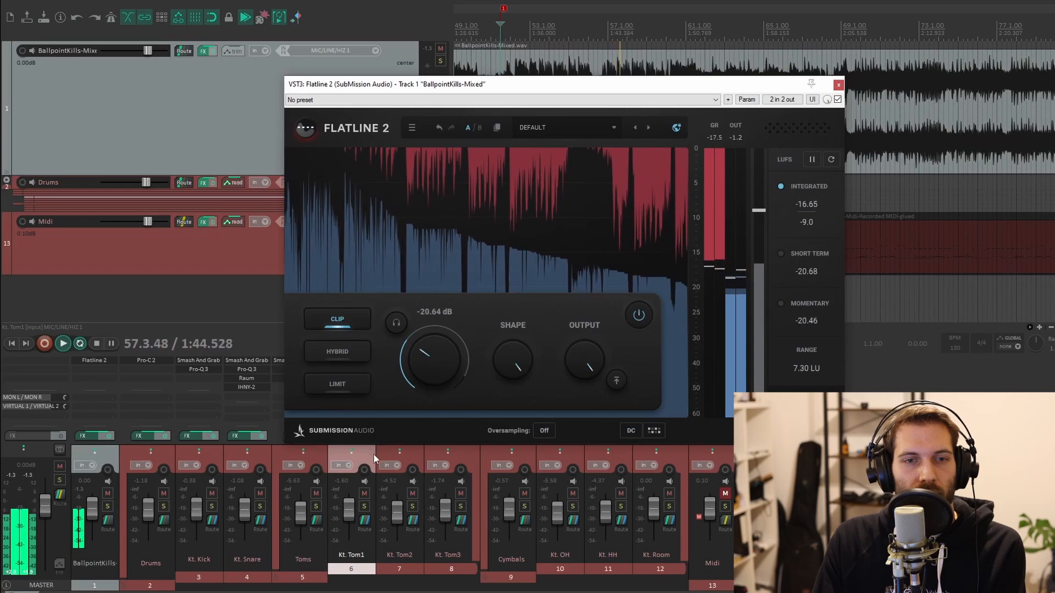
left_click_drag(374, 454, 345, 504)
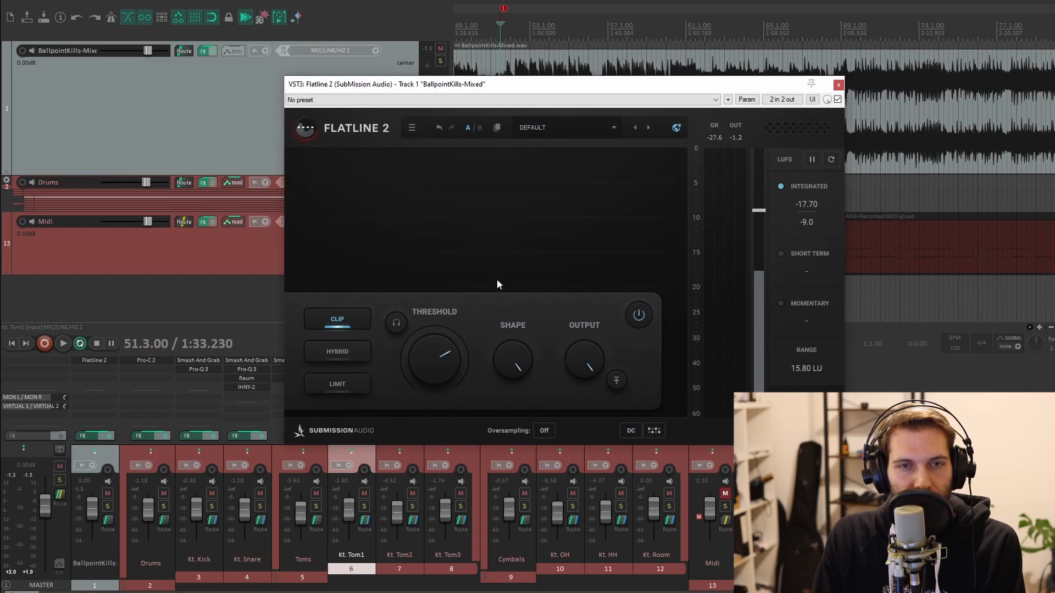
Restart playback and raise the threshold in small increments to -6.12 dB
key("space")
mouse_move(420, 361)
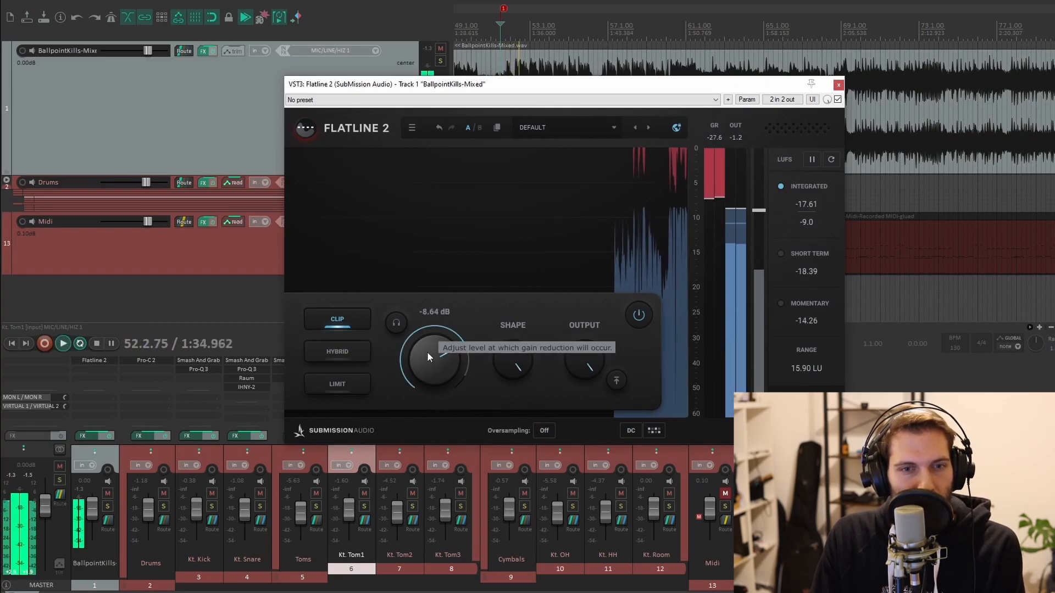
scroll(429, 356, "up", 2)
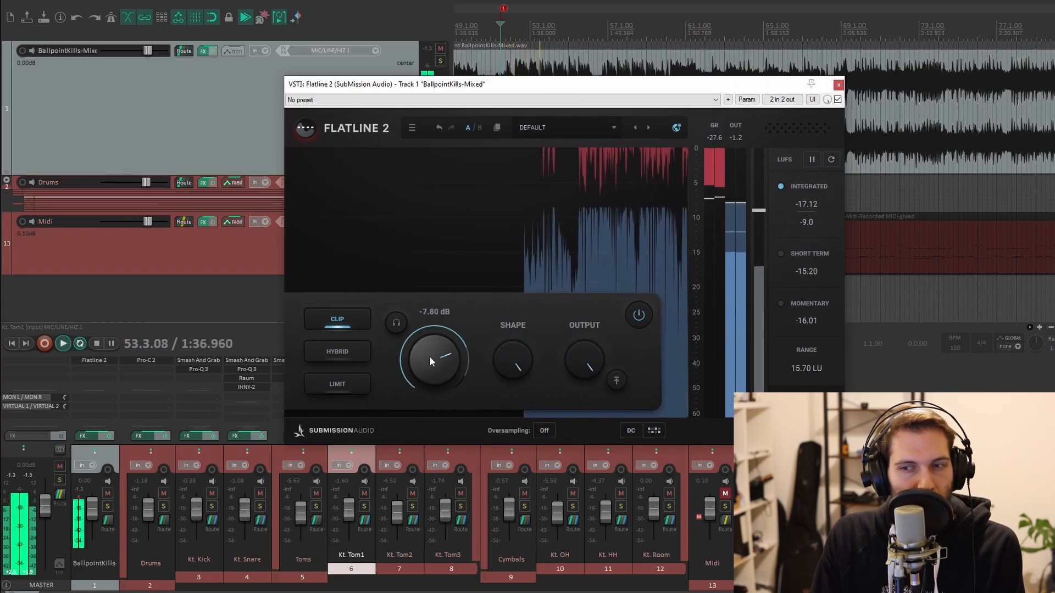
scroll(430, 357, "up", 2)
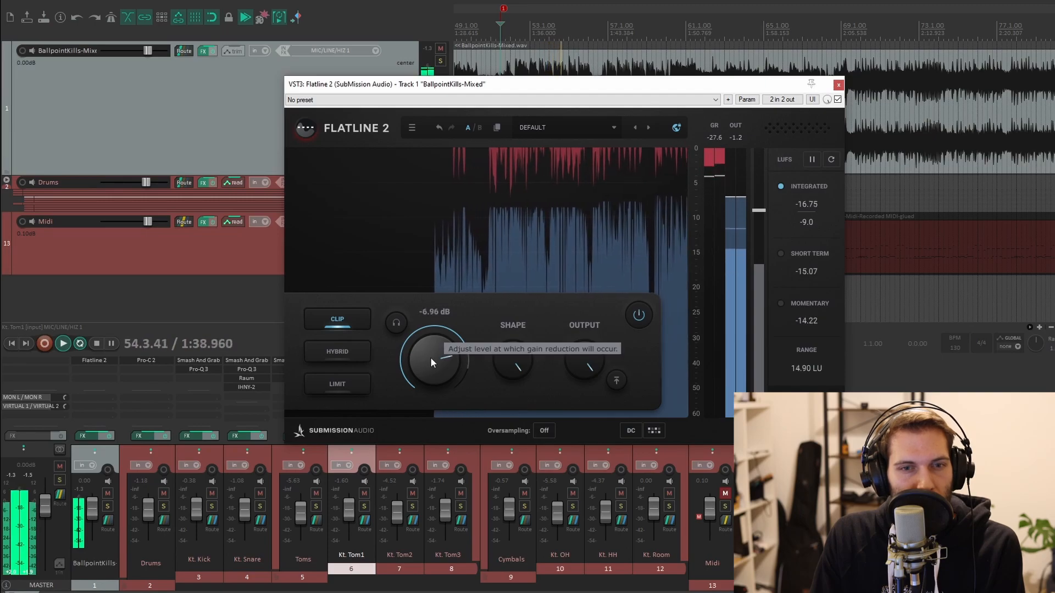
scroll(430, 357, "up", 2)
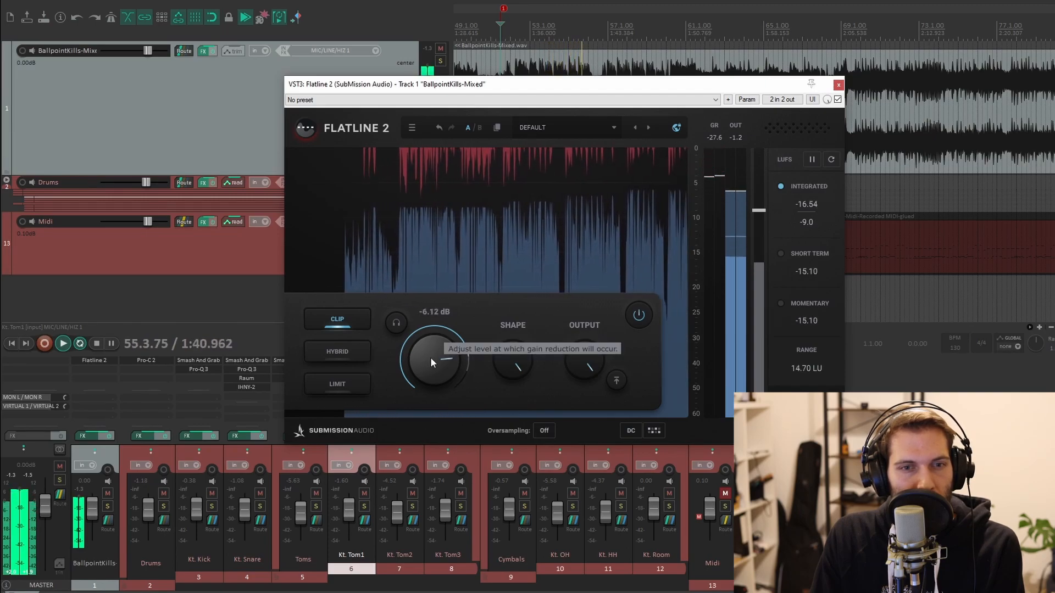
scroll(430, 357, "up", 2)
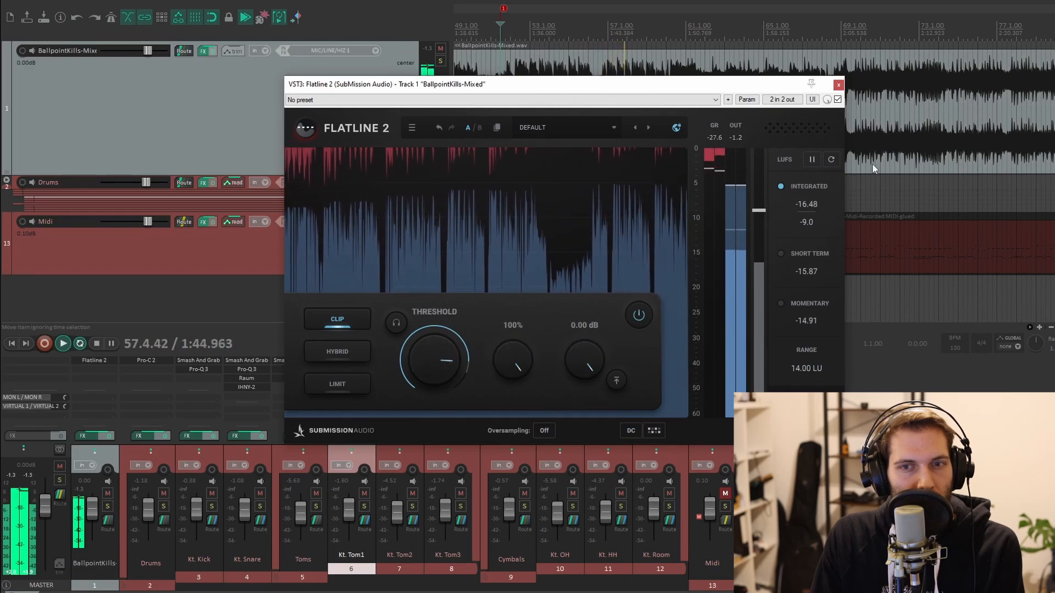
Reset the loudness meter readings while the song plays
left_click(831, 160)
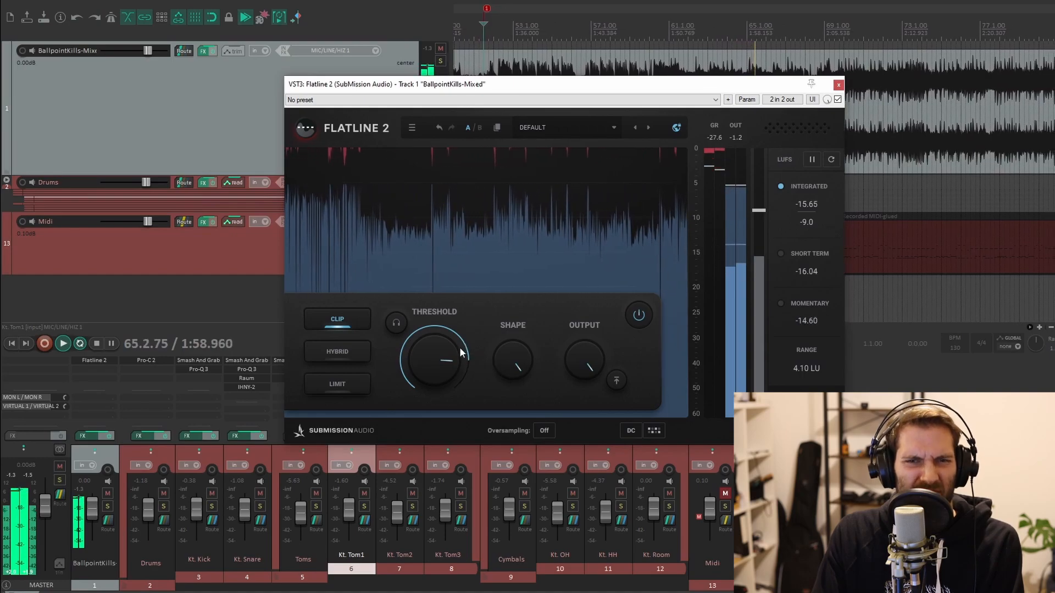
mouse_move(448, 344)
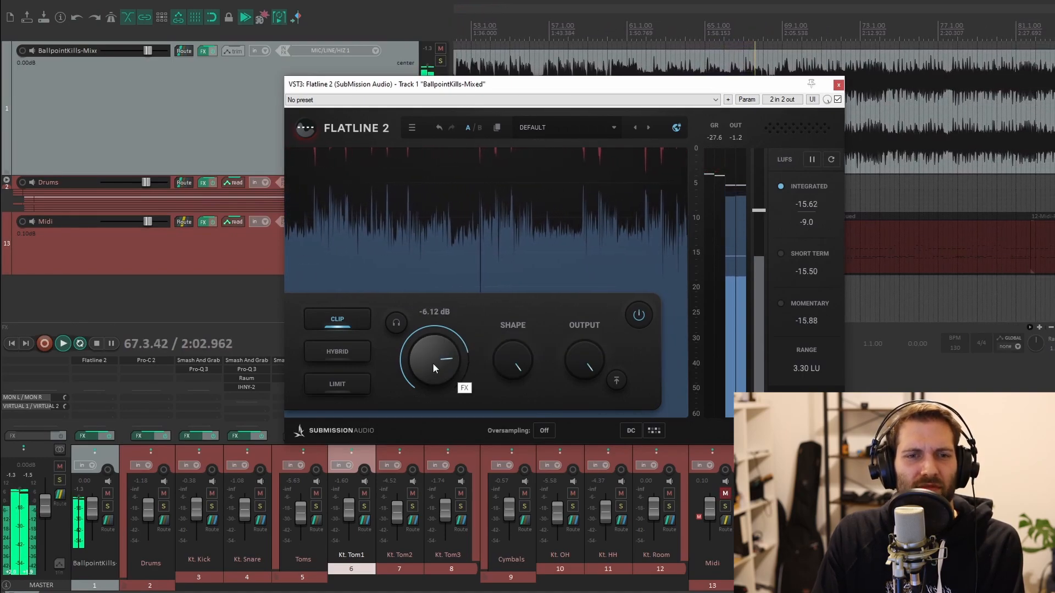
scroll(433, 363, "down", 3)
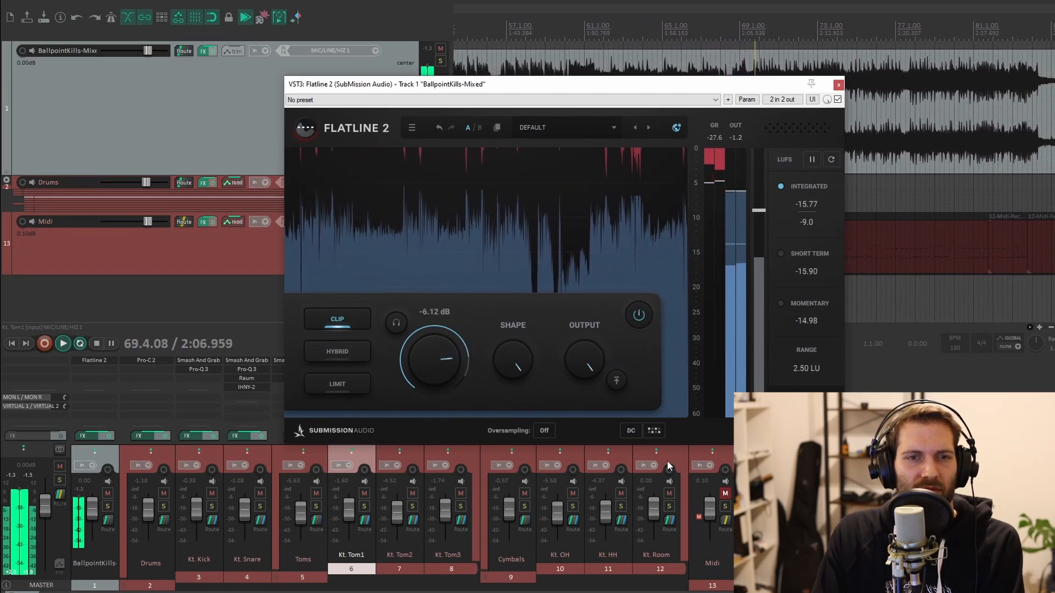
Set the threshold to -6.5 dB and stop playback
double_click(446, 371)
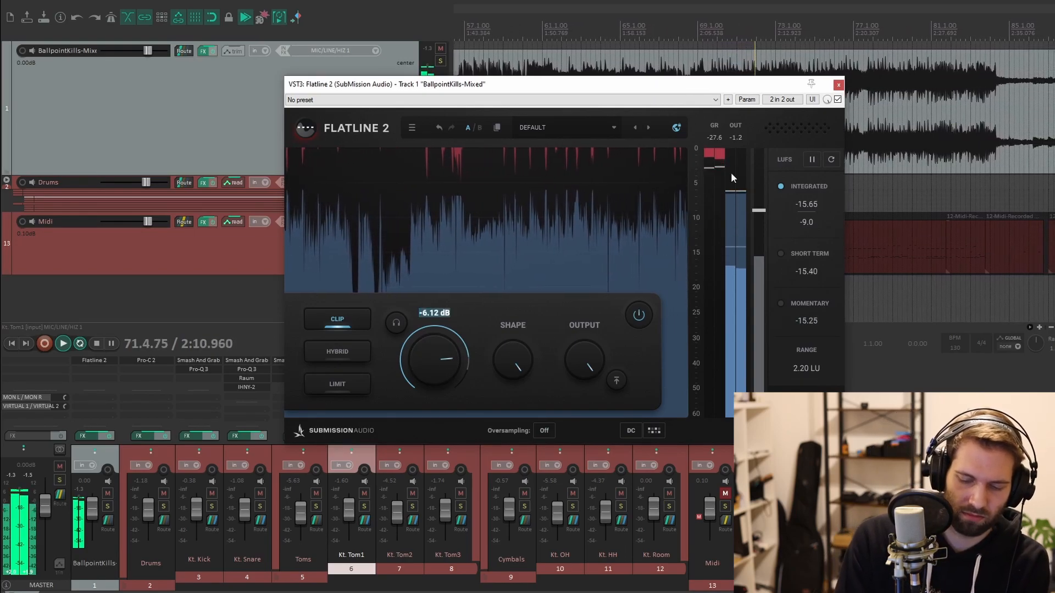
type("-6.5")
key("Return")
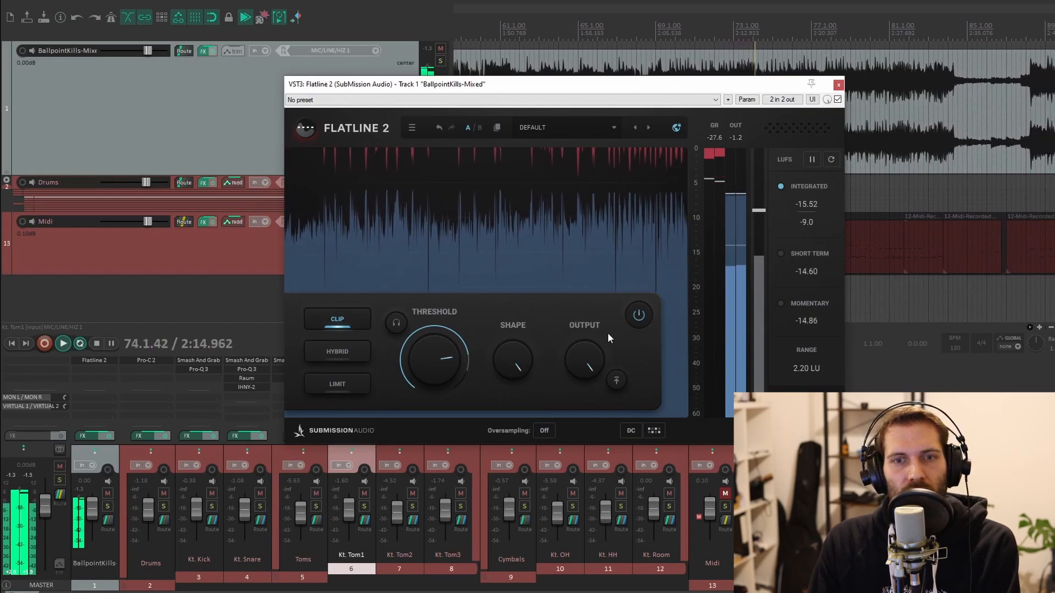
key("space")
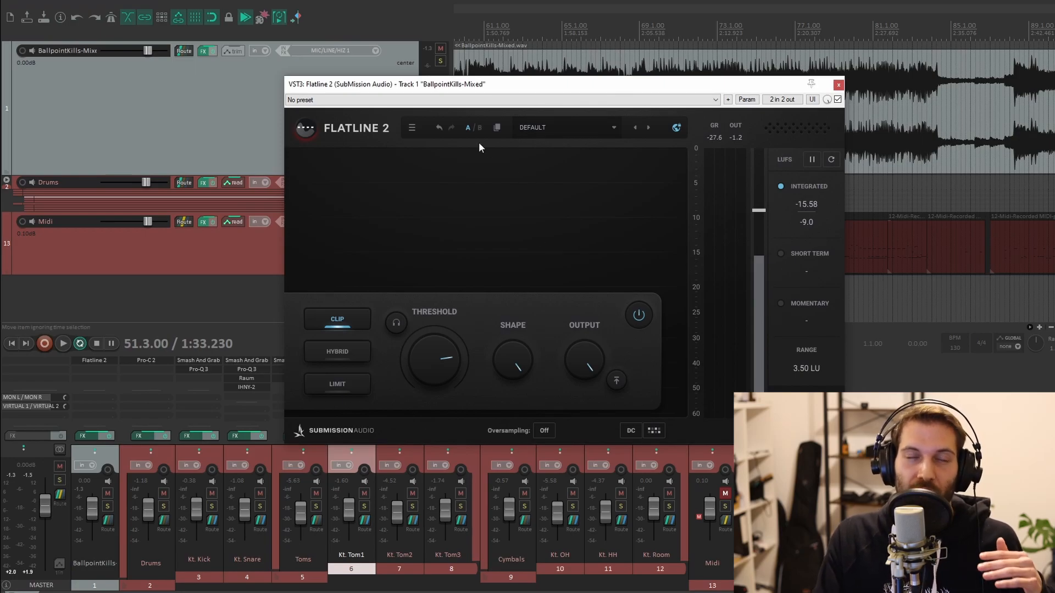
Switch off the threshold-linked output boost and replay the section
left_click(617, 380)
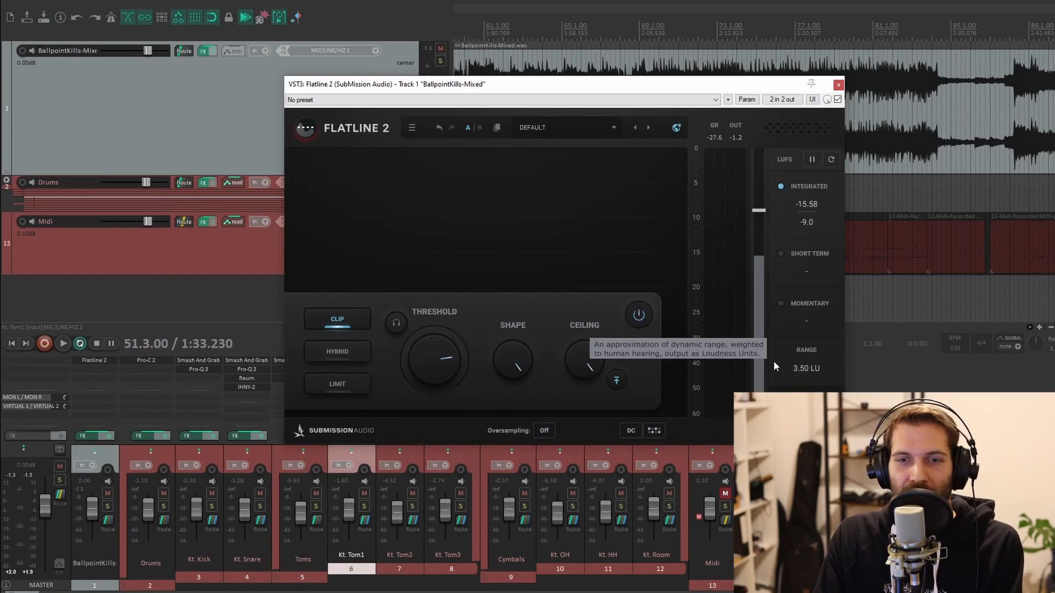
key("space")
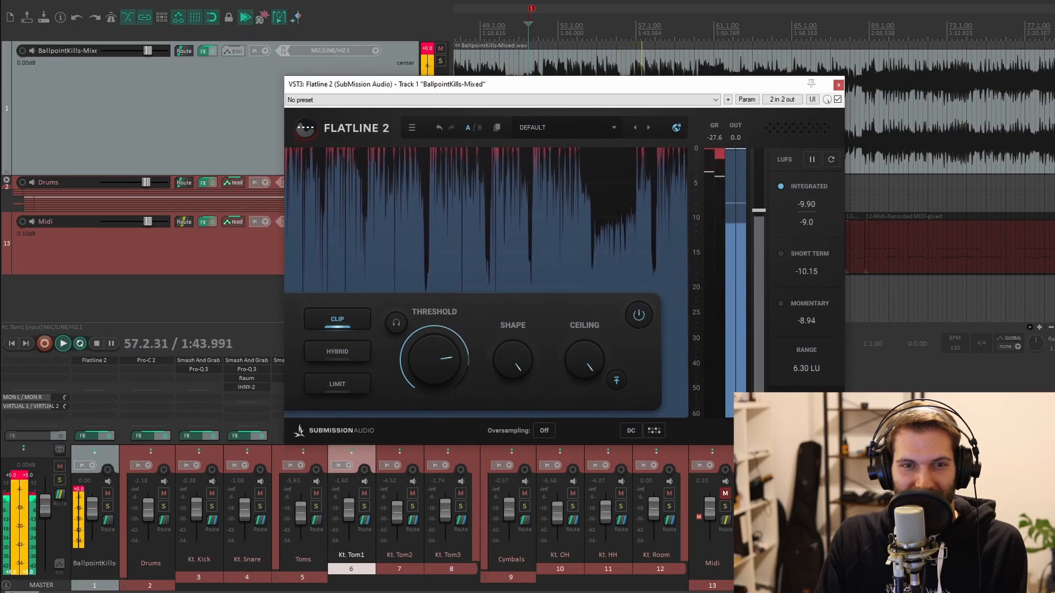
key("space")
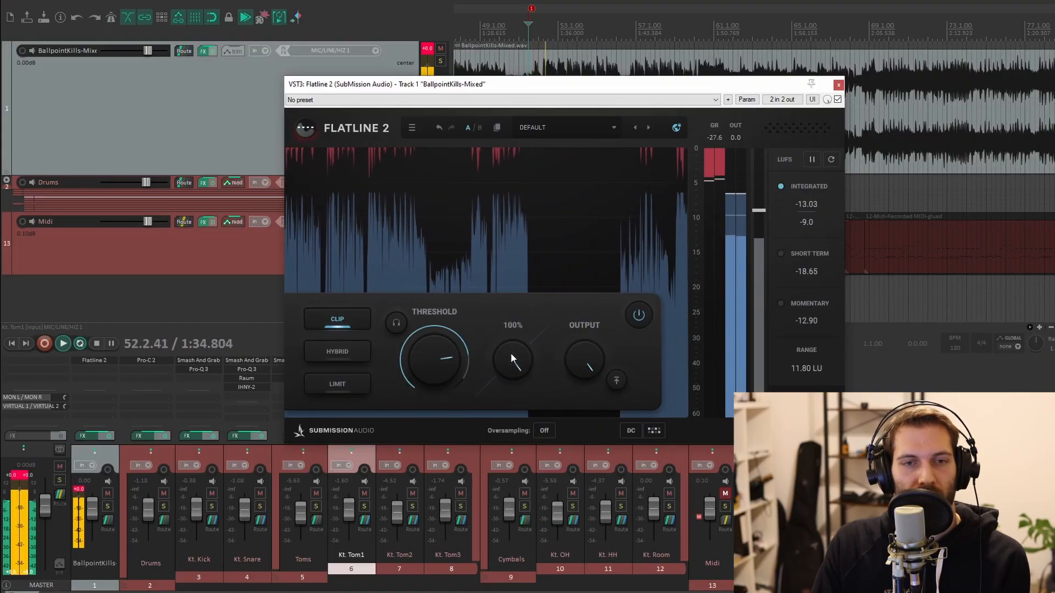
Turn the Shape knob to about 16% and back down while listening
left_click_drag(510, 353, 519, 377)
left_click_drag(556, 463, 612, 472)
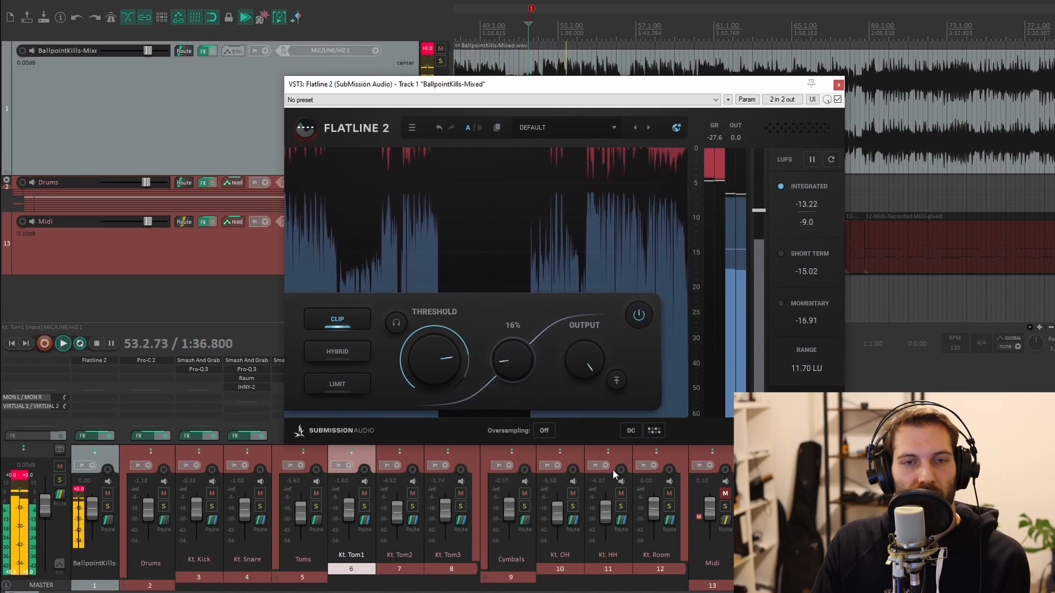
left_click_drag(515, 367, 478, 405)
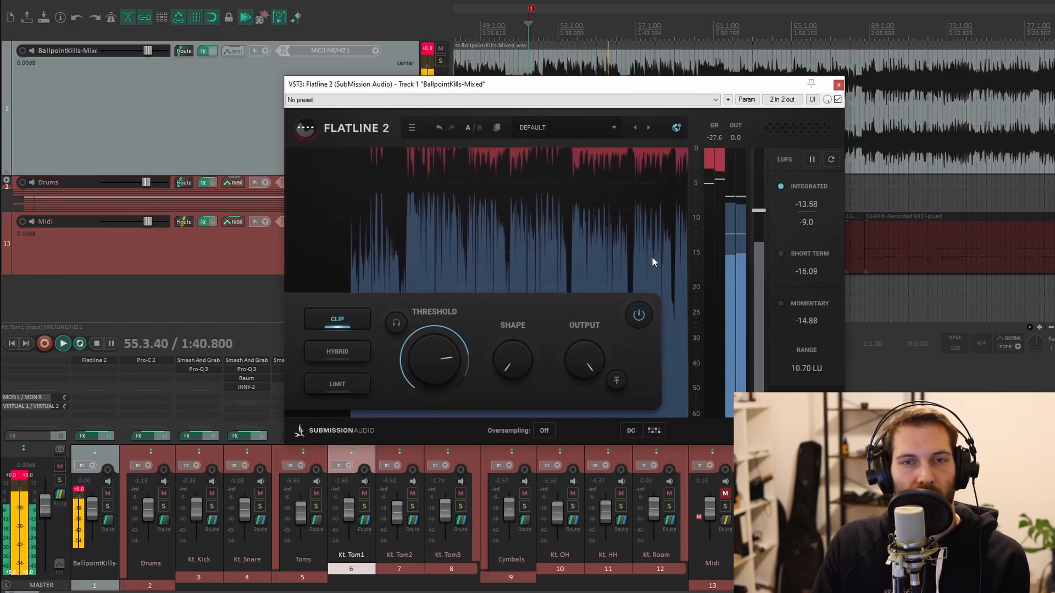
Raise the threshold slightly and turn Shape up to 100%
mouse_move(409, 374)
left_click_drag(409, 375, 438, 394)
left_click_drag(490, 362, 604, 189)
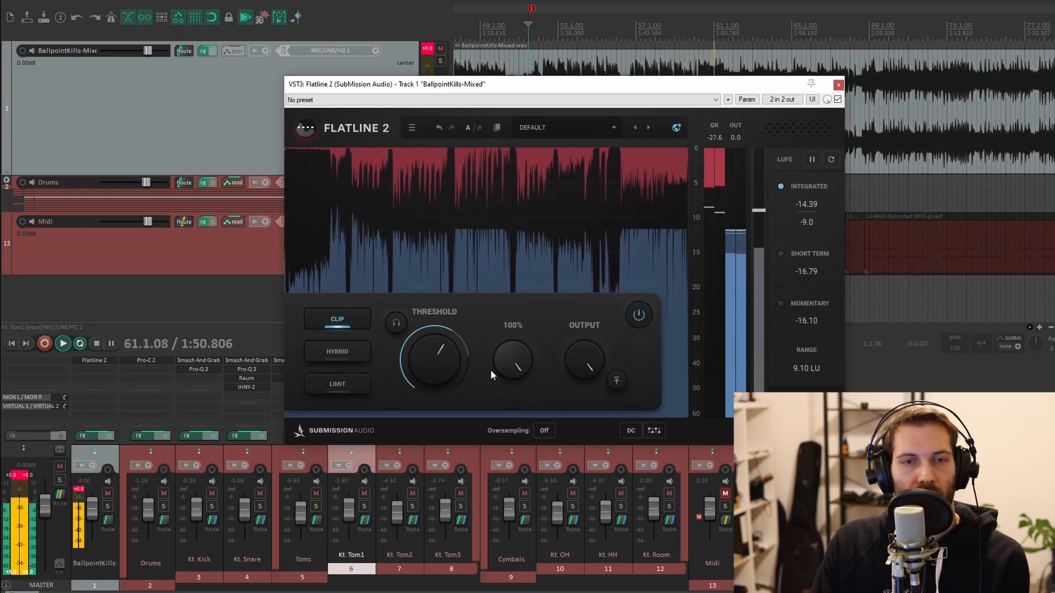
Bring the Shape knob back down to its low setting and stop playback
left_click_drag(530, 381, 514, 483)
left_click_drag(512, 360, 476, 483)
key("space")
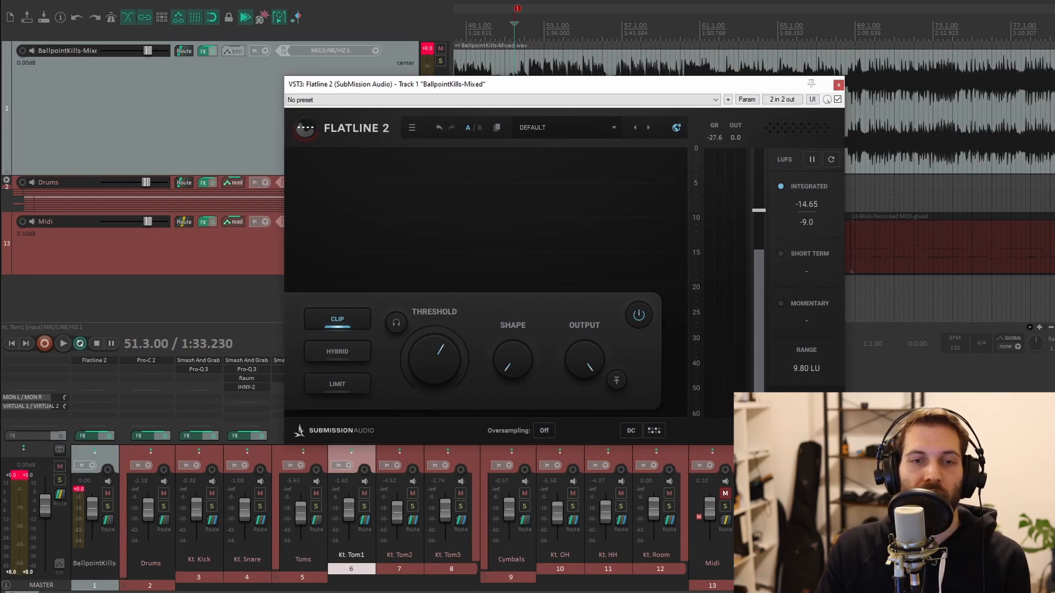
left_click_drag(516, 362, 534, 259)
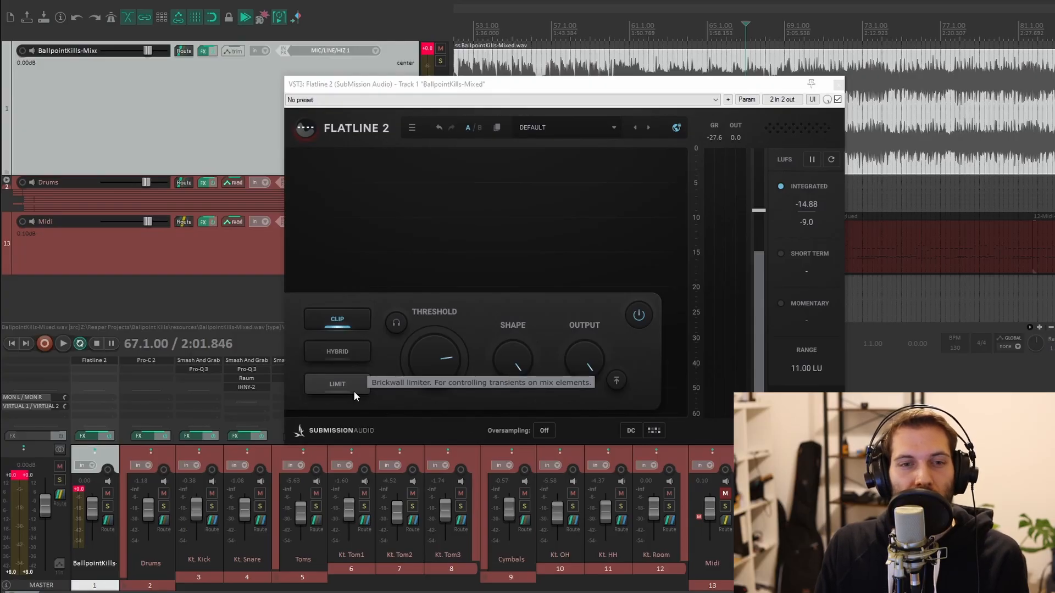
Switch to Limit mode and lower the threshold during playback
left_click(354, 390)
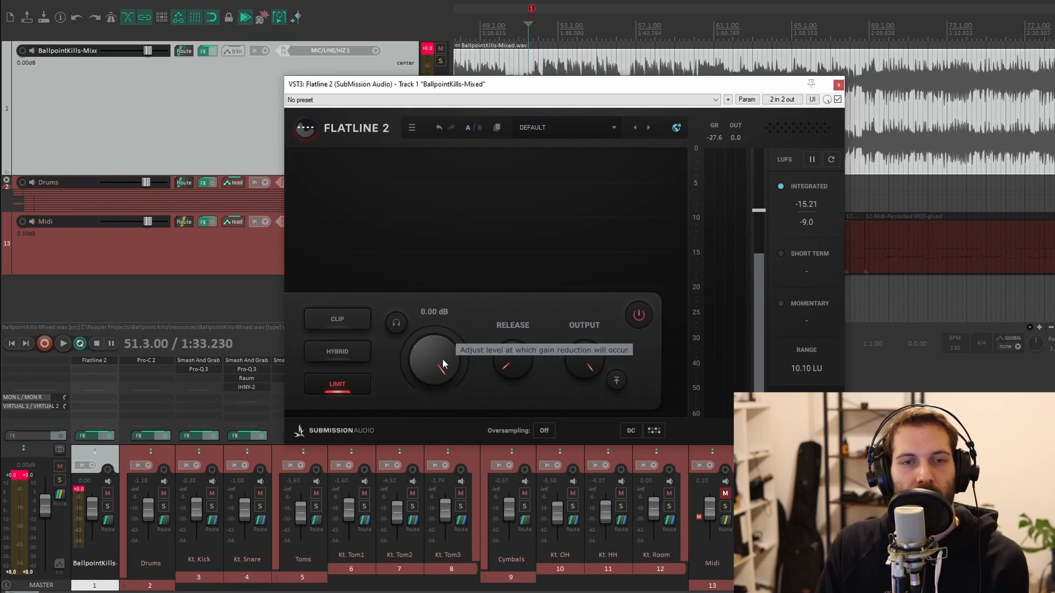
key("space")
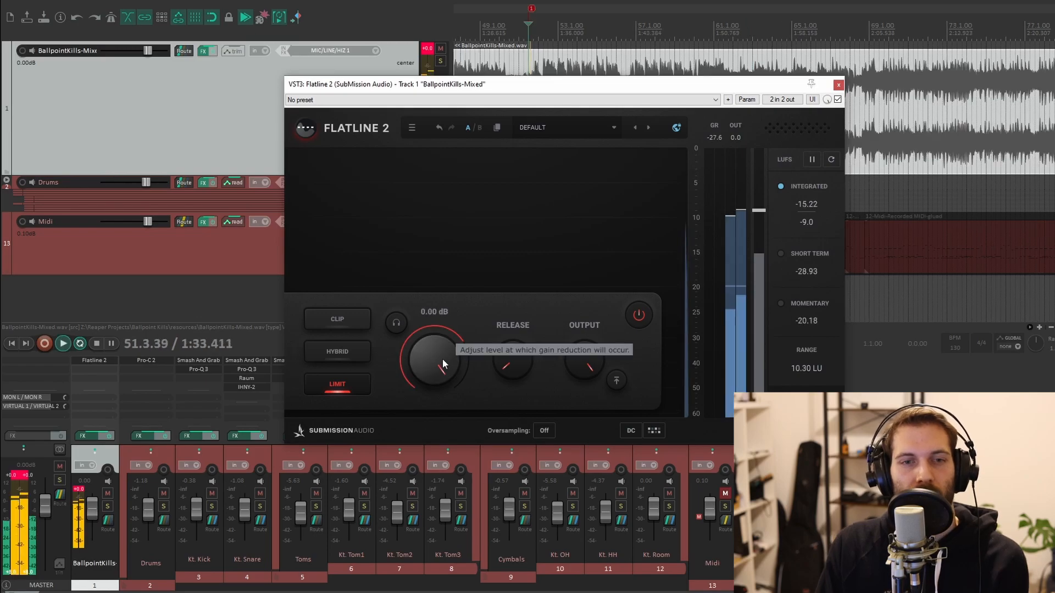
left_click_drag(442, 358, 438, 493)
key("space")
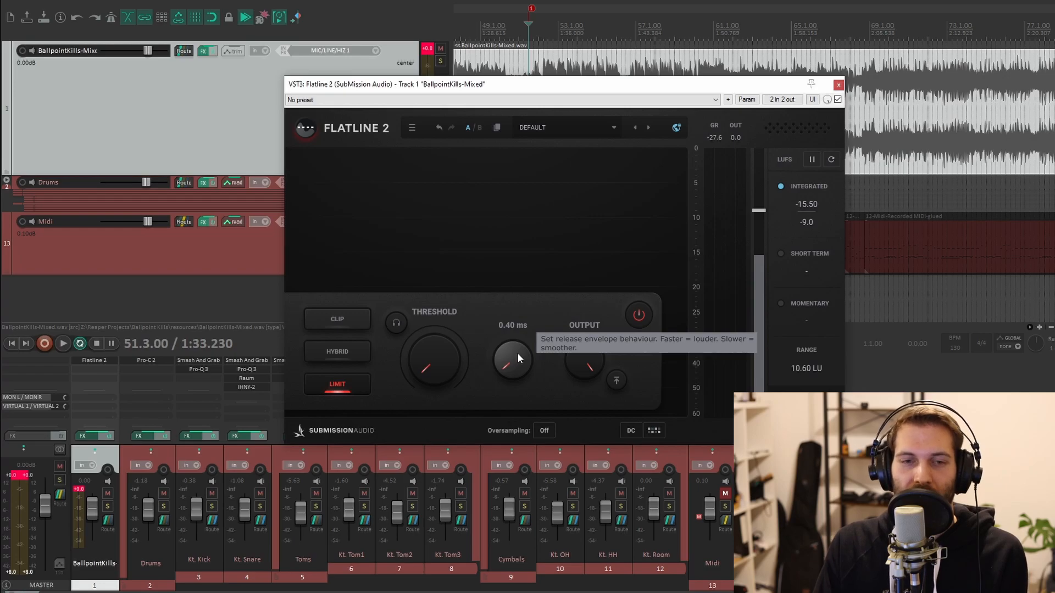
Raise the threshold and set the Release to about 220 ms while playing
left_click_drag(433, 348, 477, 288)
key("space")
left_click_drag(509, 357, 536, 203)
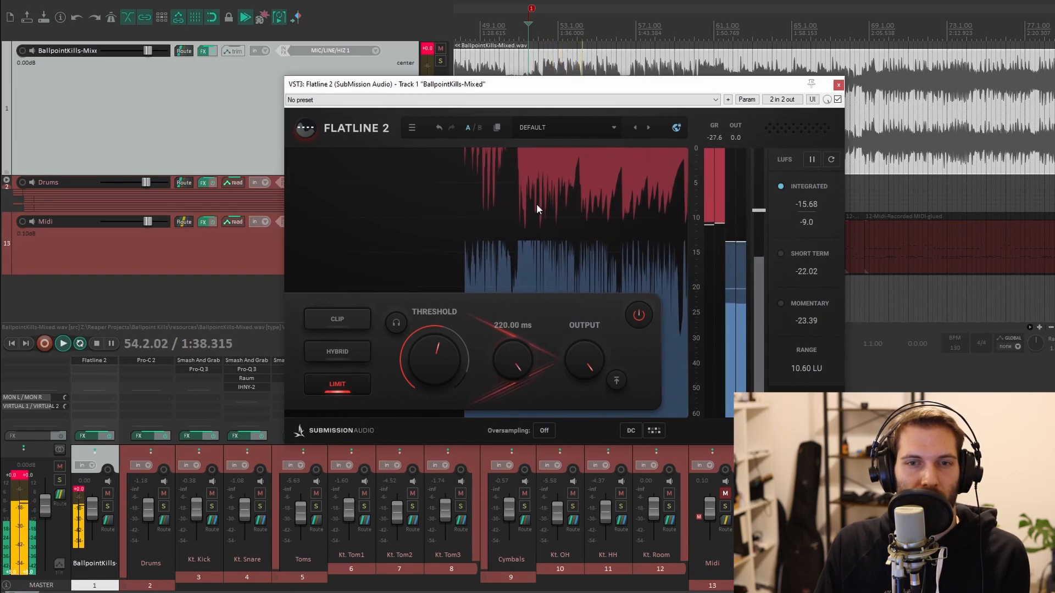
left_click_drag(495, 358, 508, 394)
Lower the threshold further, shorten the Release slightly and stop playback
left_click_drag(425, 364, 397, 387)
left_click_drag(430, 355, 413, 365)
left_click_drag(509, 365, 487, 387)
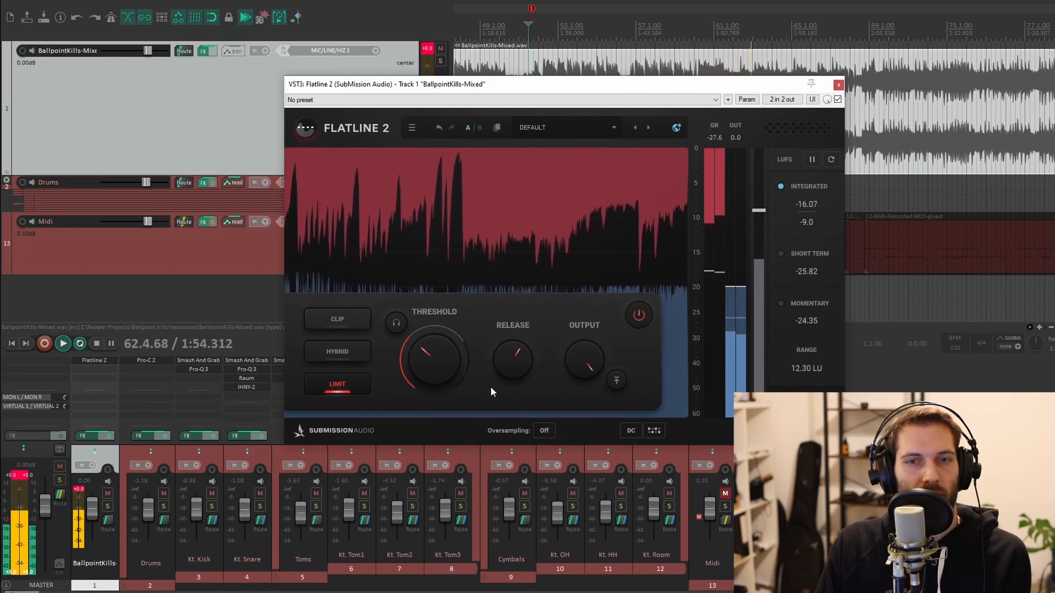
key("space")
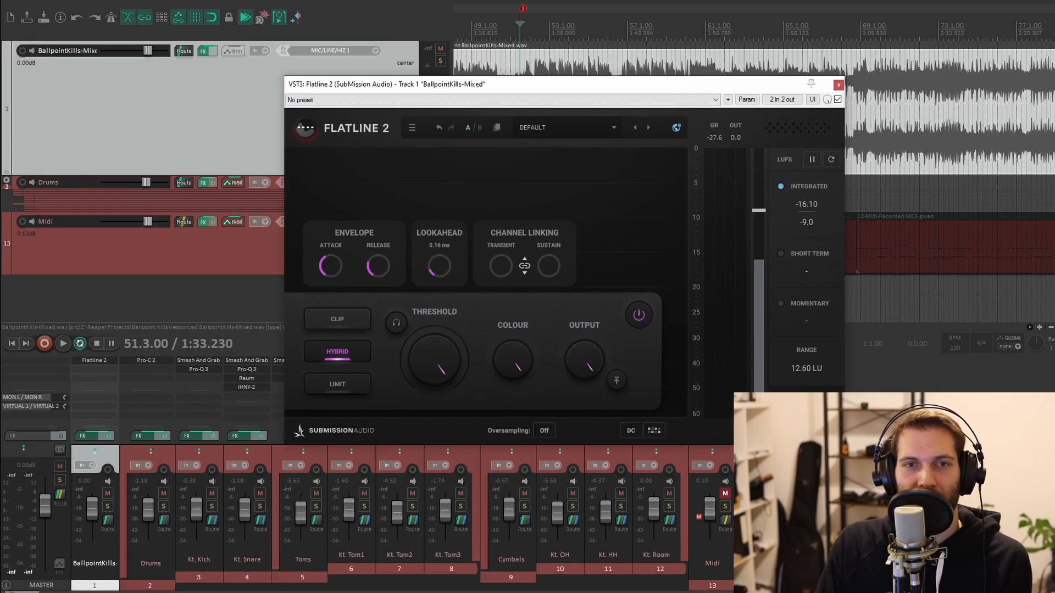
In Hybrid mode, lower the threshold to about -8.88 dB and nudge it back up while playing
key("space")
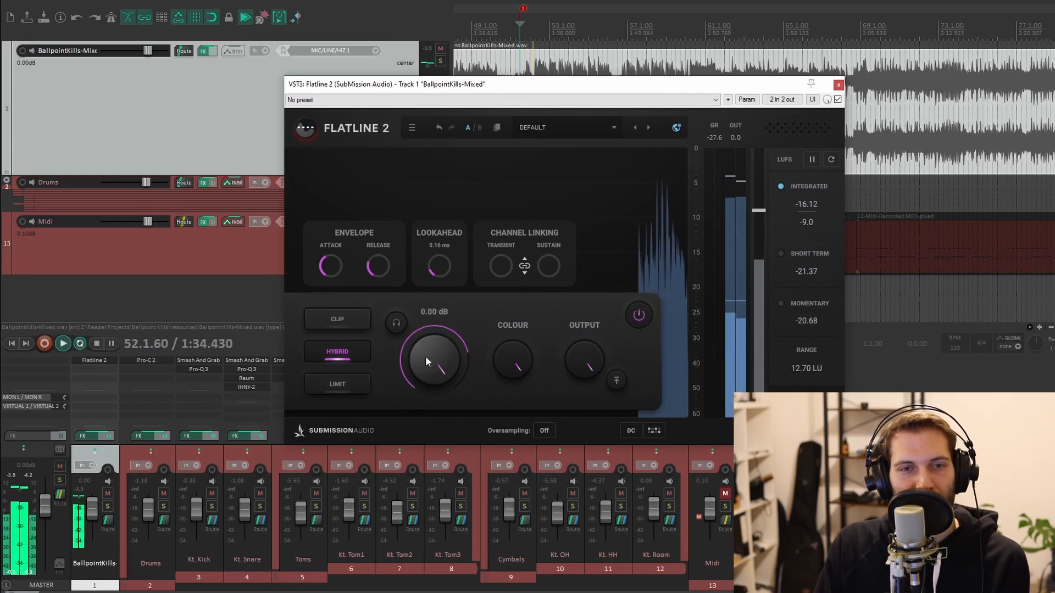
left_click_drag(423, 356, 413, 399)
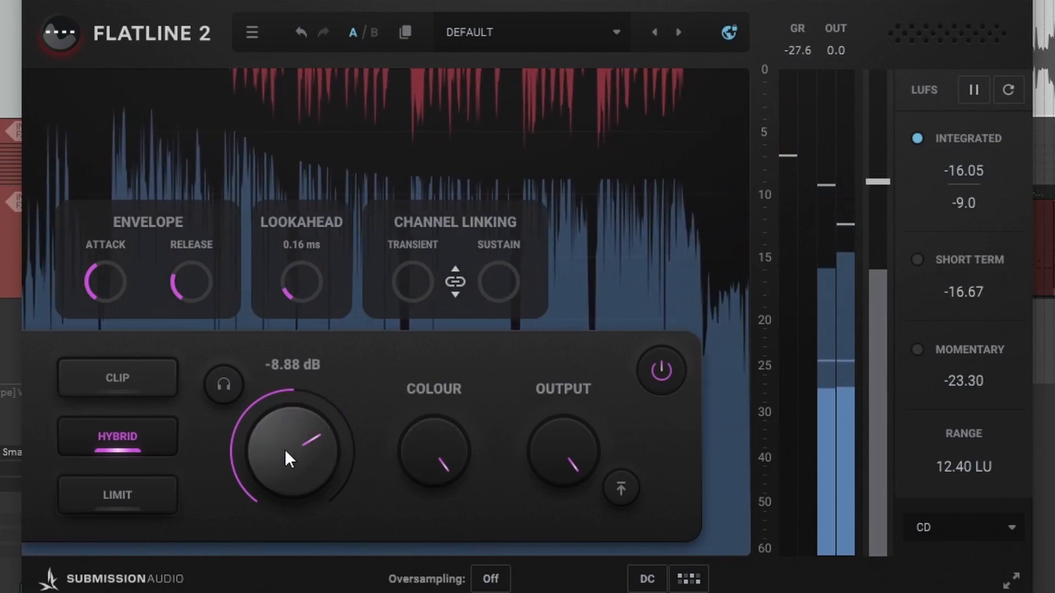
left_click_drag(276, 464, 329, 454)
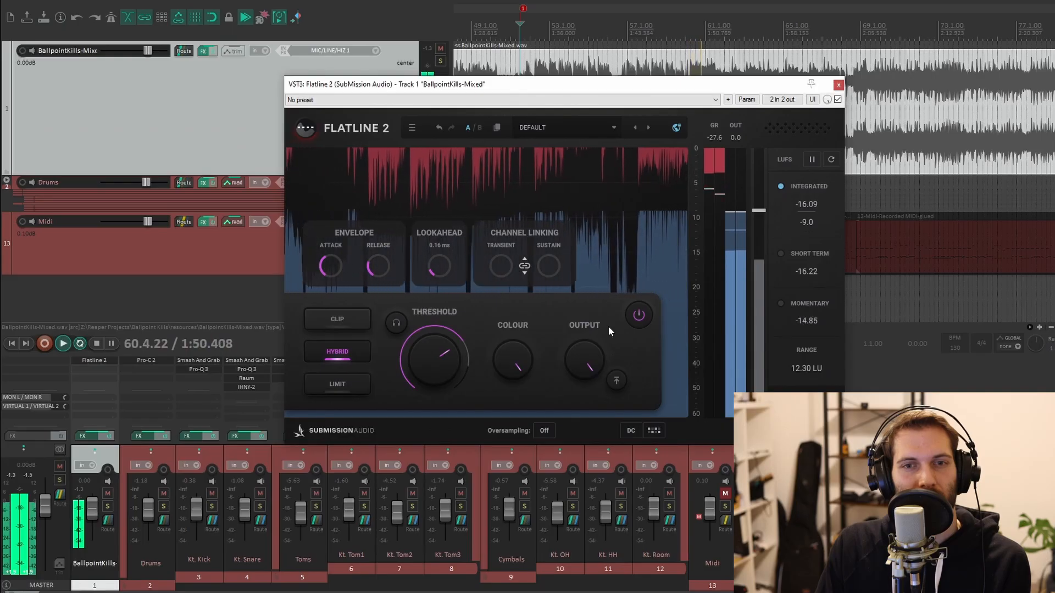
left_click_drag(438, 345, 460, 337)
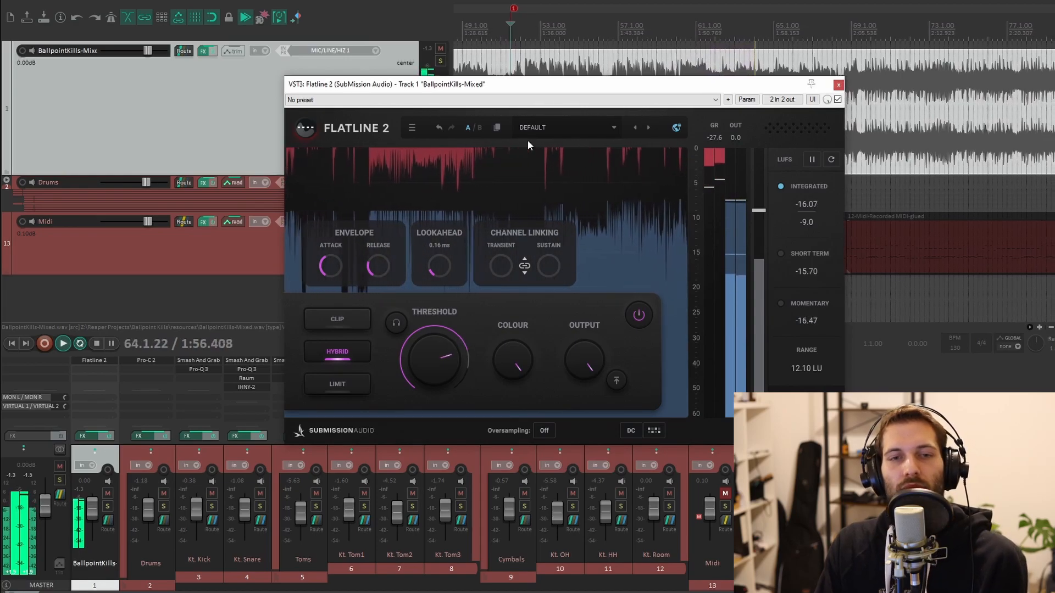
key("space")
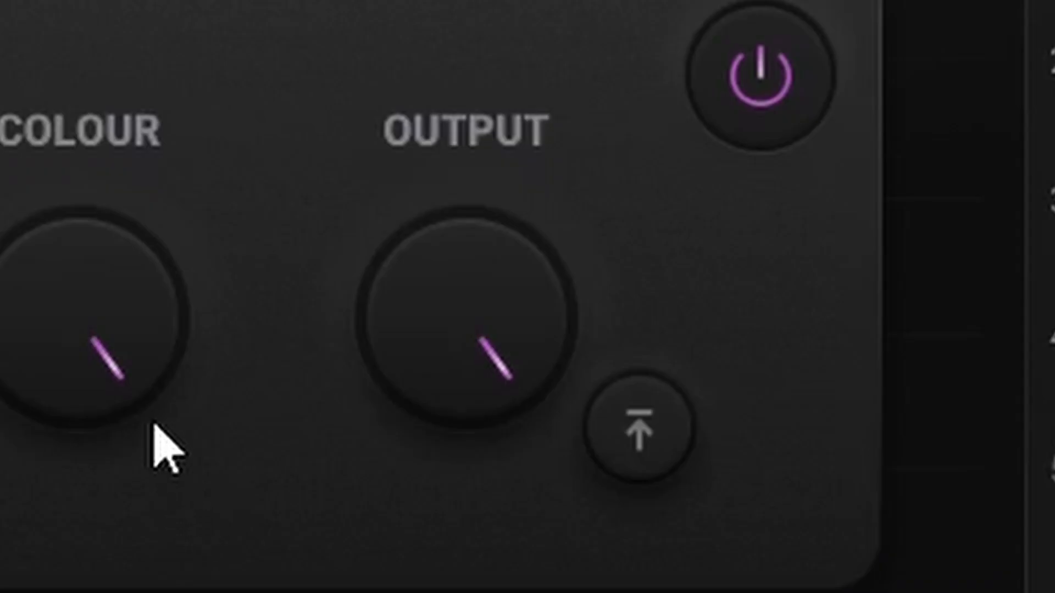
Set the Colour knob to about 41% during playback and stop playback
mouse_move(512, 368)
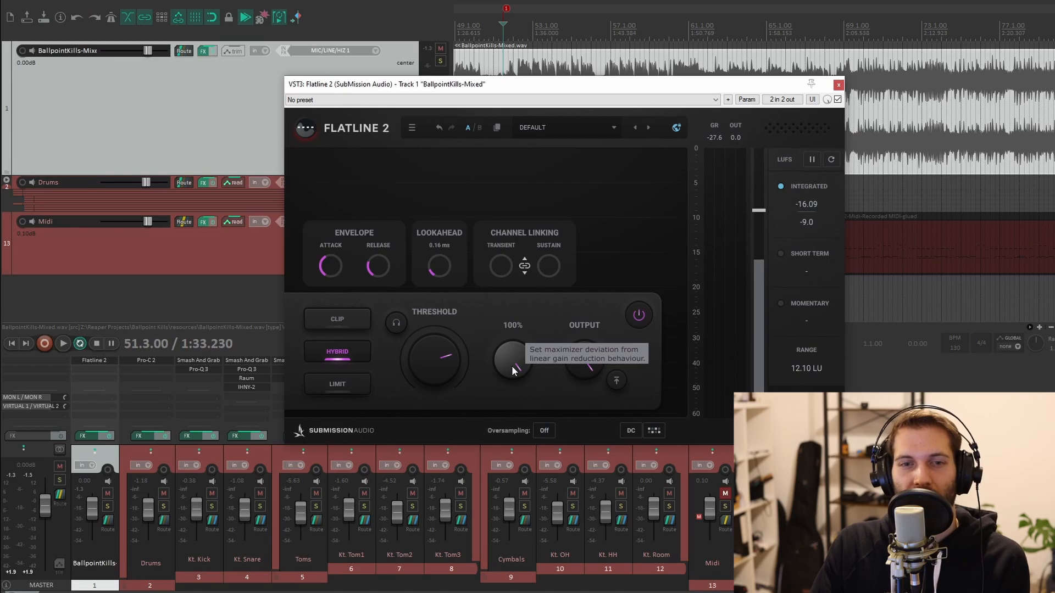
key("space")
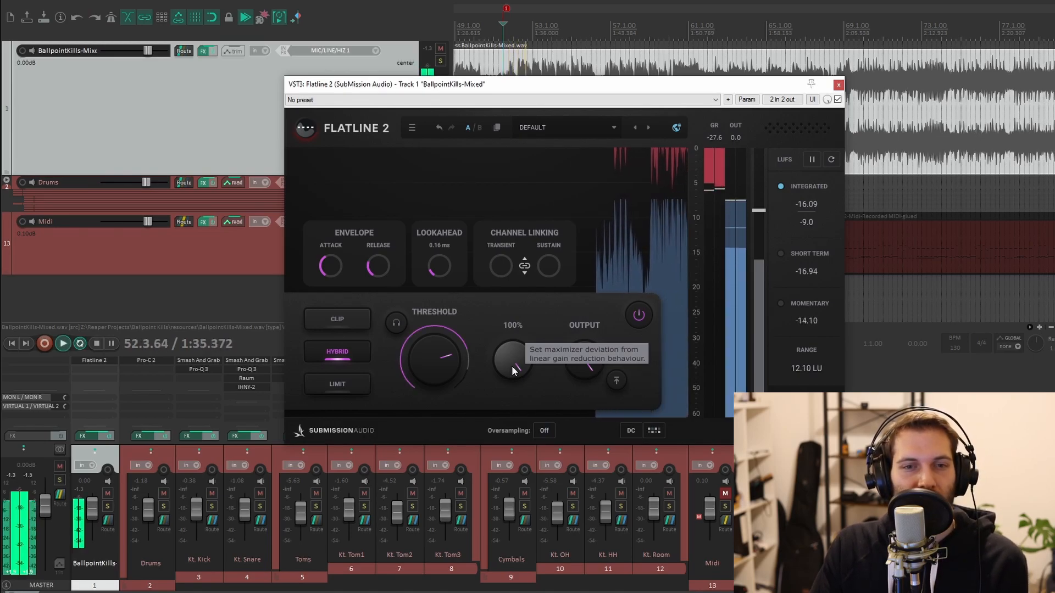
left_click_drag(509, 348, 516, 430)
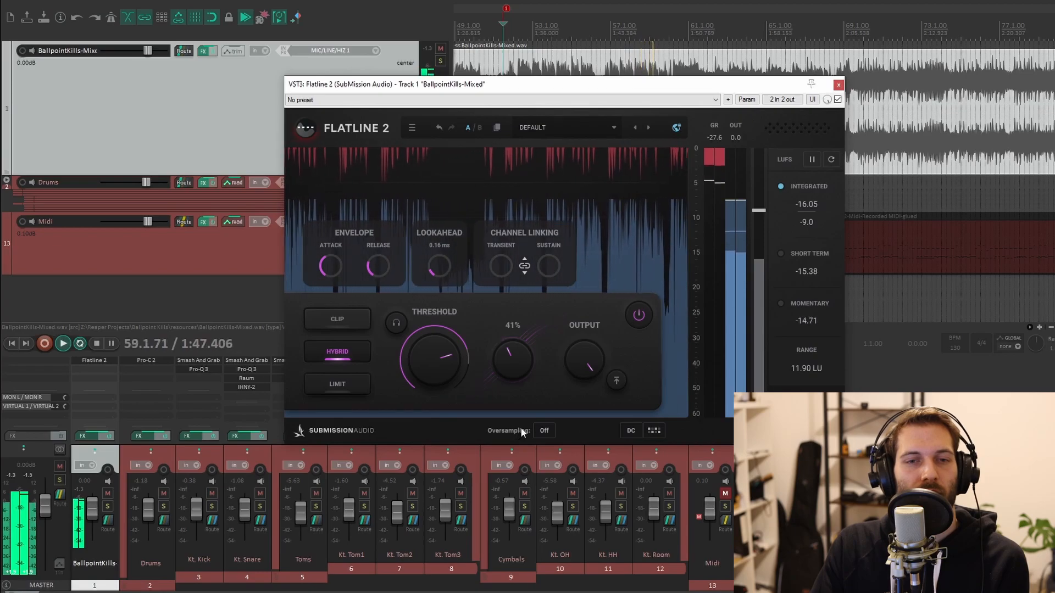
key("space")
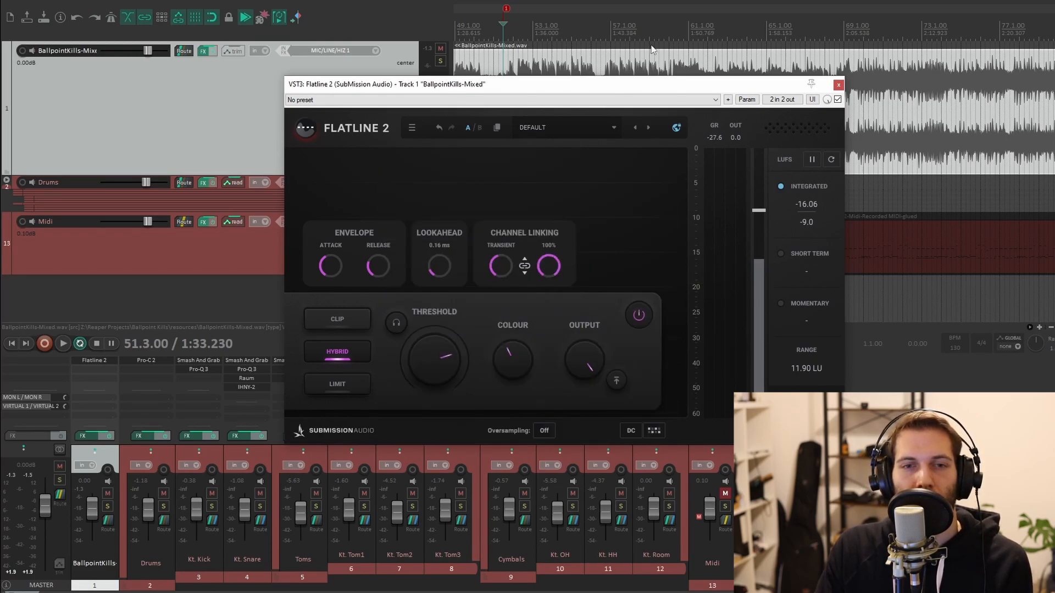
Raise the Transient channel-linking amount while the song plays and stop playback
key("space")
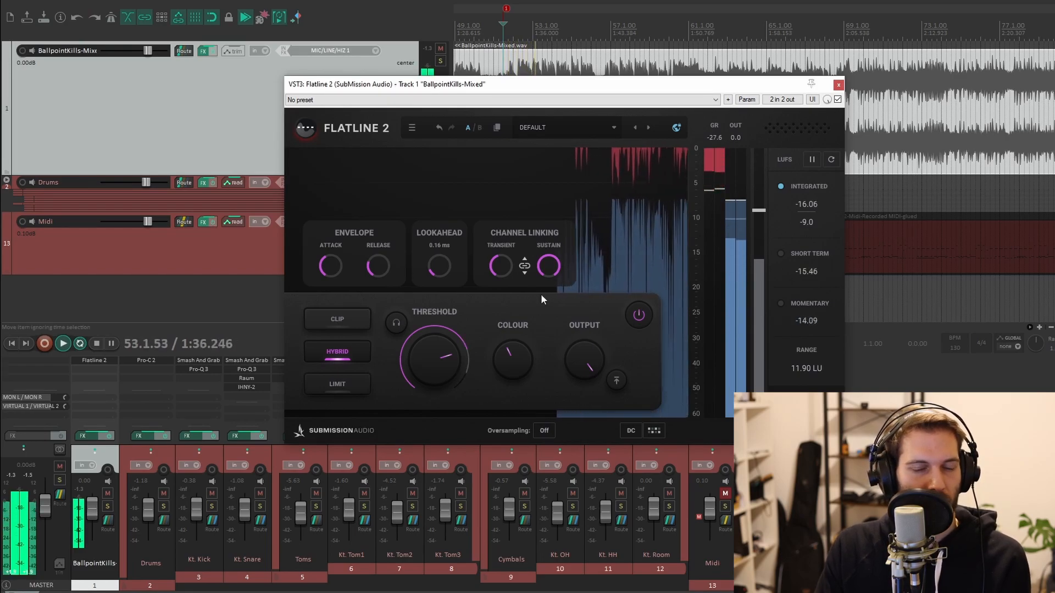
mouse_move(502, 269)
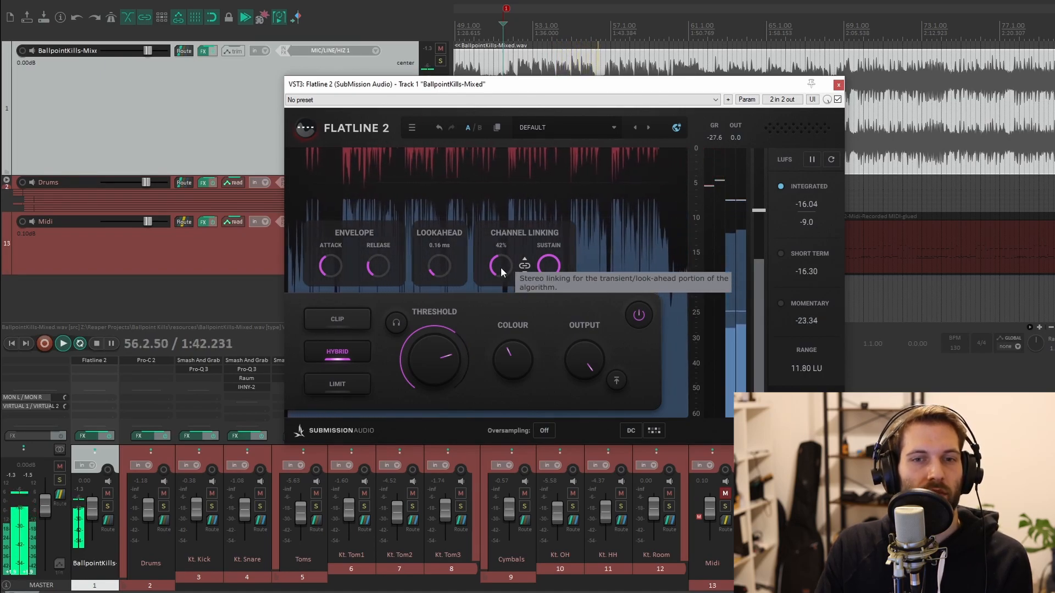
left_click_drag(501, 267, 525, 265)
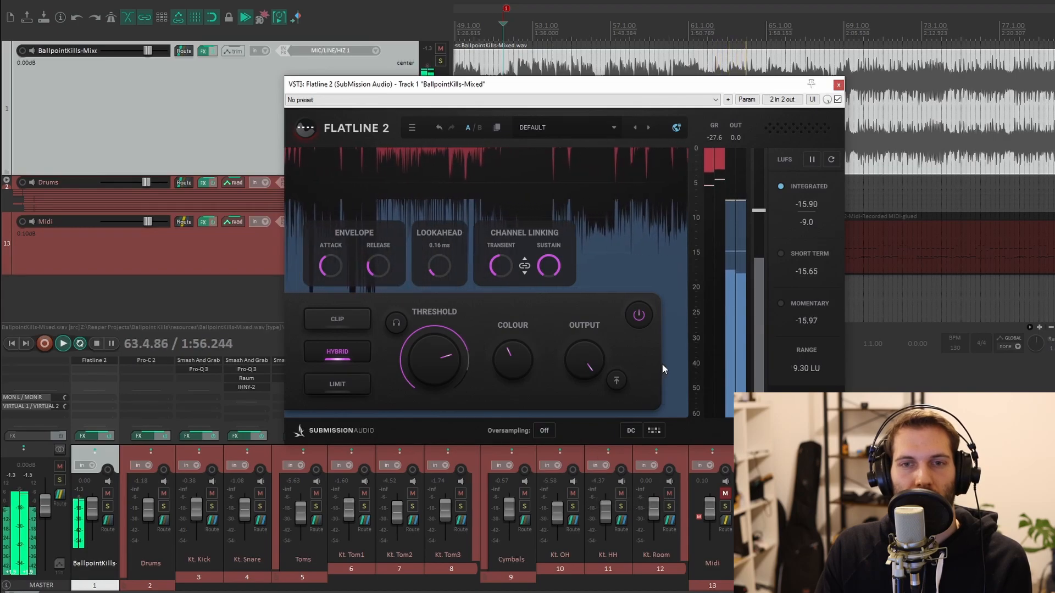
key("space")
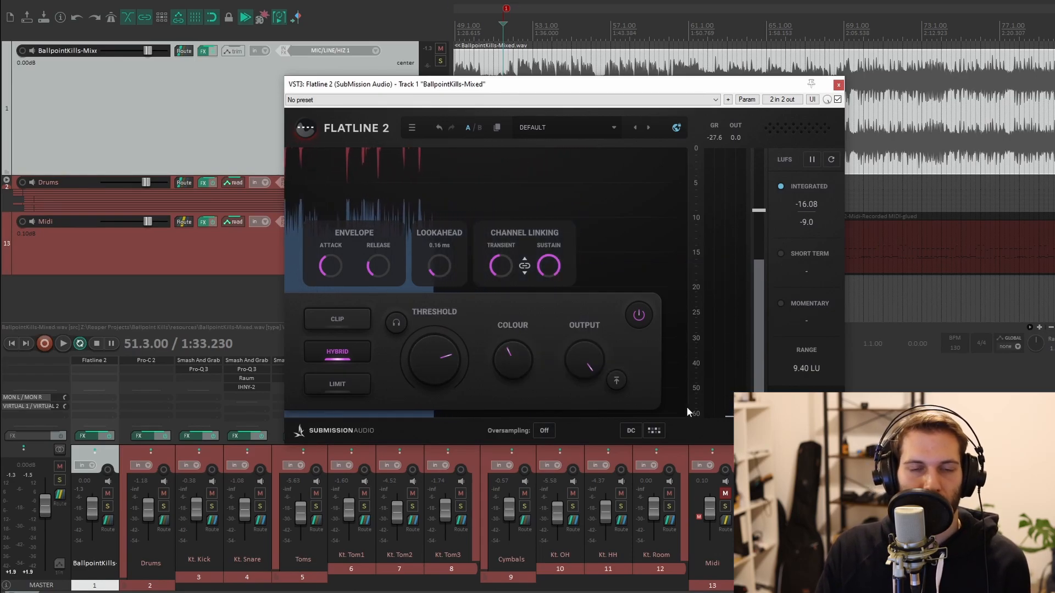
Switch the output control to Ceiling mode and briefly play the song to audition it
left_click(617, 381)
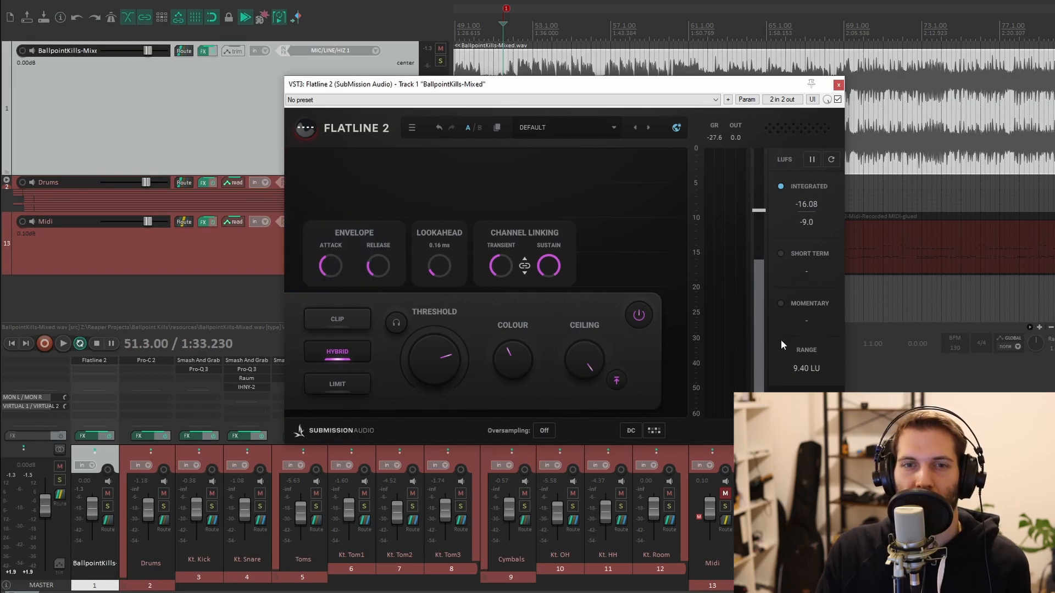
key("space")
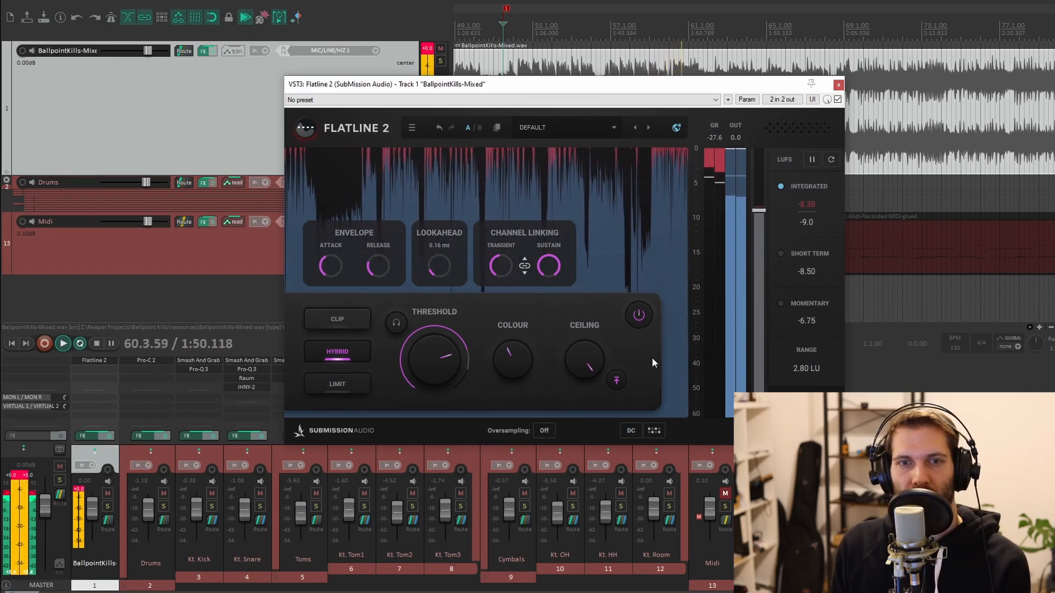
key("space")
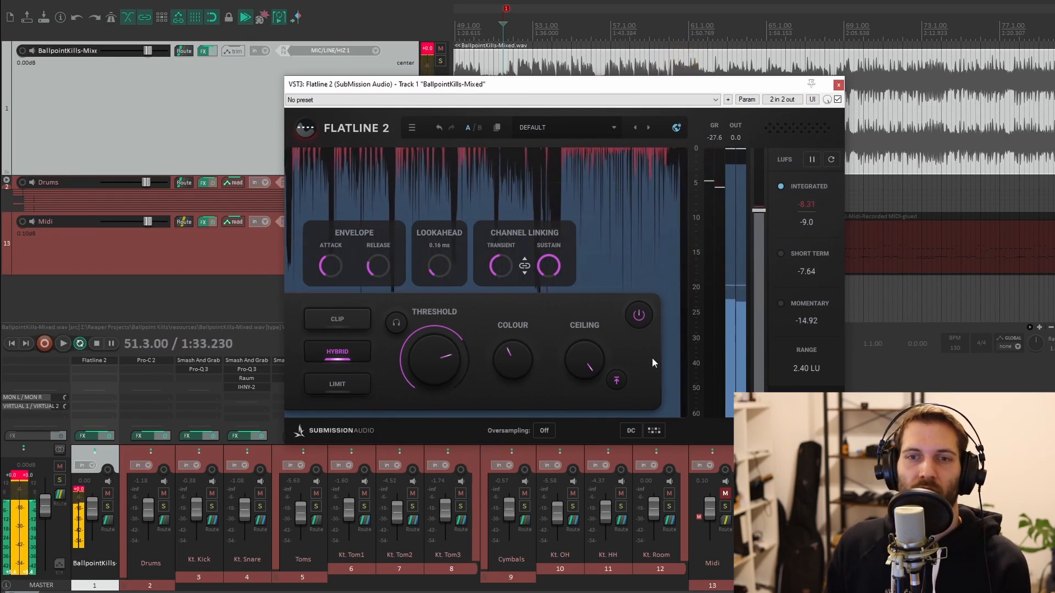